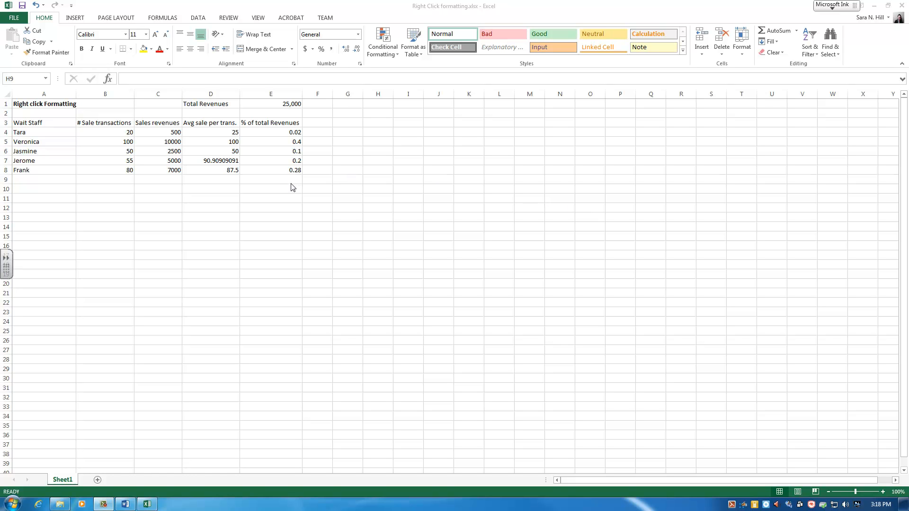
# Copy the whole wait staff sales table in A1:E8 and paste the duplicate starting at cell A13.
pyautogui.moveTo(292, 171); pyautogui.dragTo(28, 104)
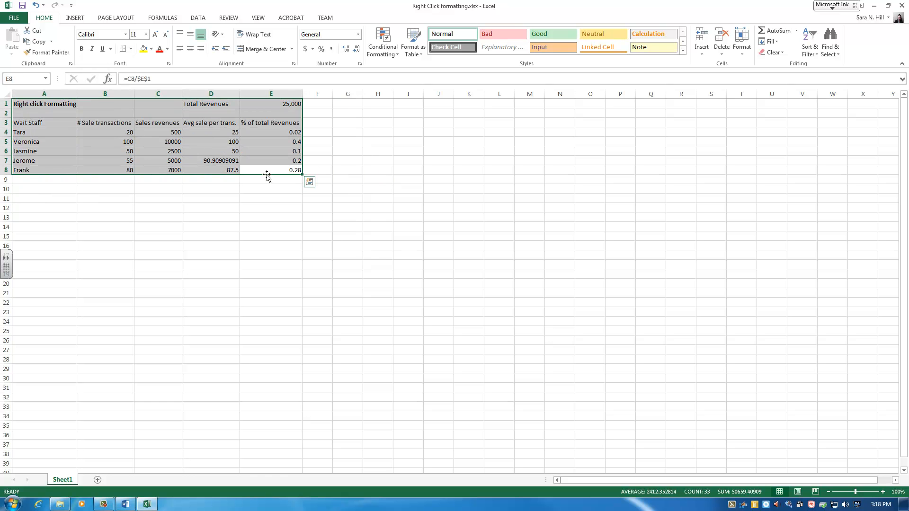
pyautogui.hotkey('ctrl', 'c')
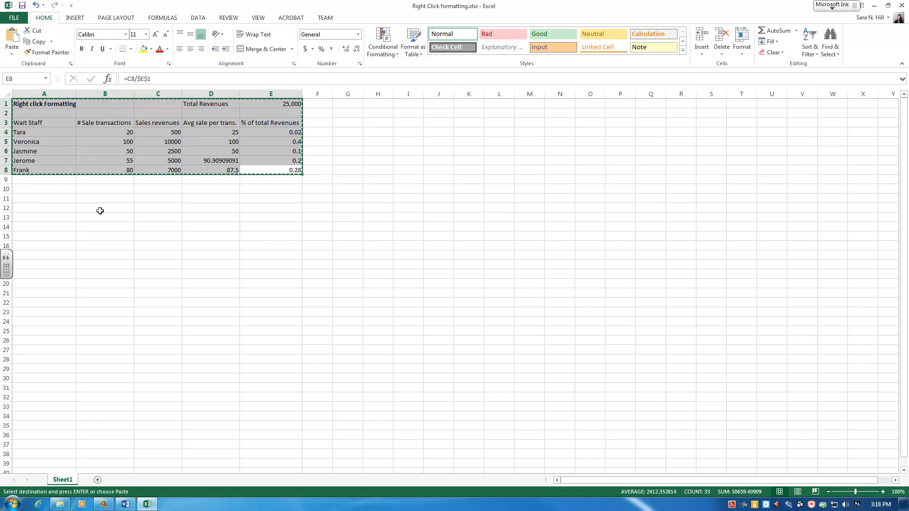
pyautogui.click(36, 217)
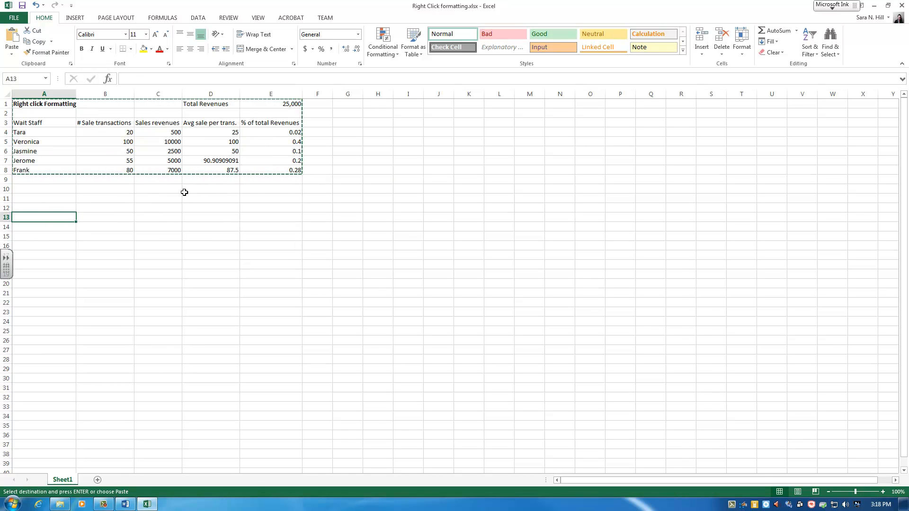
pyautogui.hotkey('ctrl', 'v')
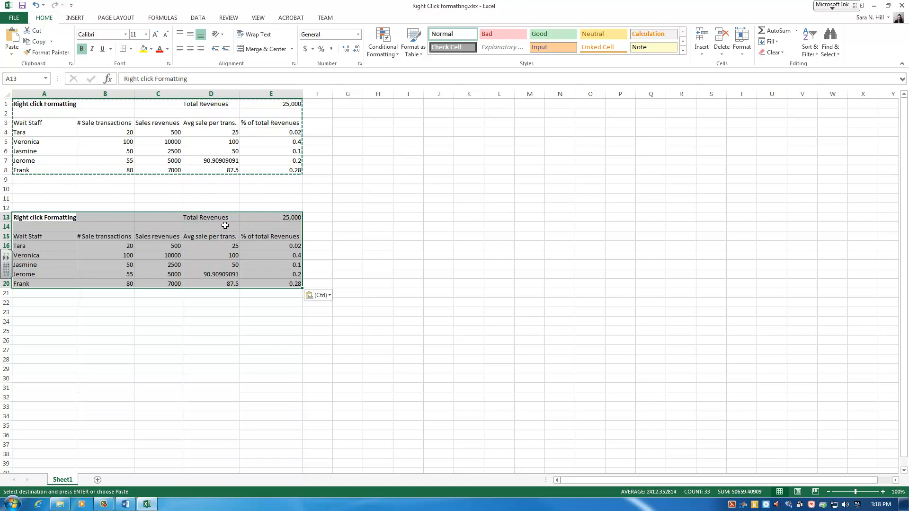
pyautogui.click(385, 243)
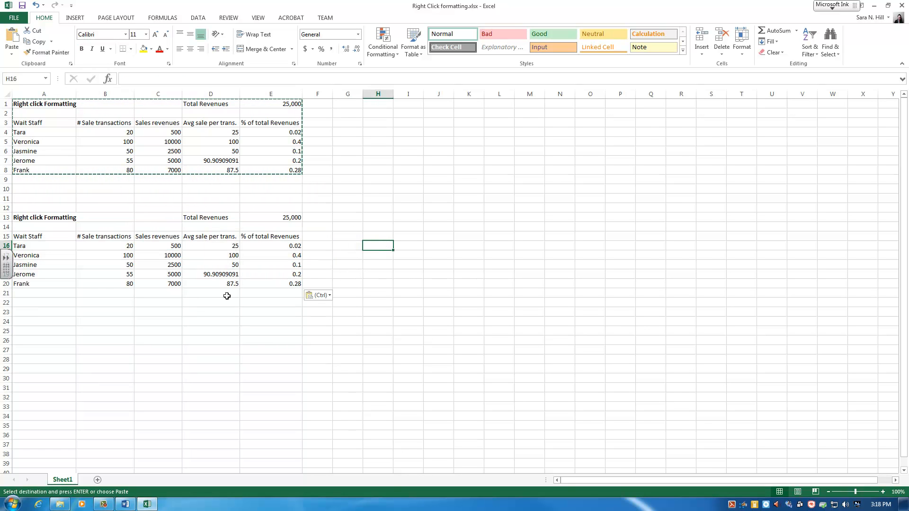
pyautogui.click(192, 320)
# Clear the "Right click Formatting" title from cell A13 of the duplicated table.
pyautogui.click(51, 219)
pyautogui.press('Delete')
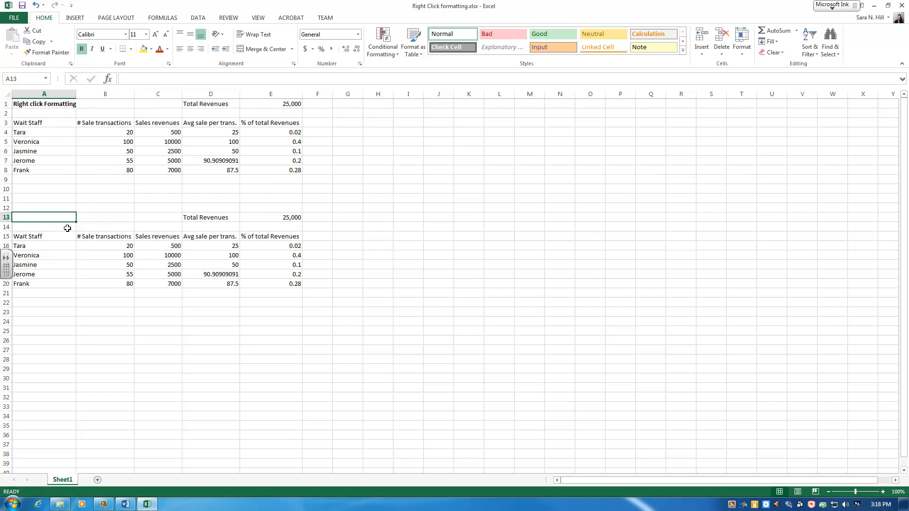
pyautogui.click(170, 321)
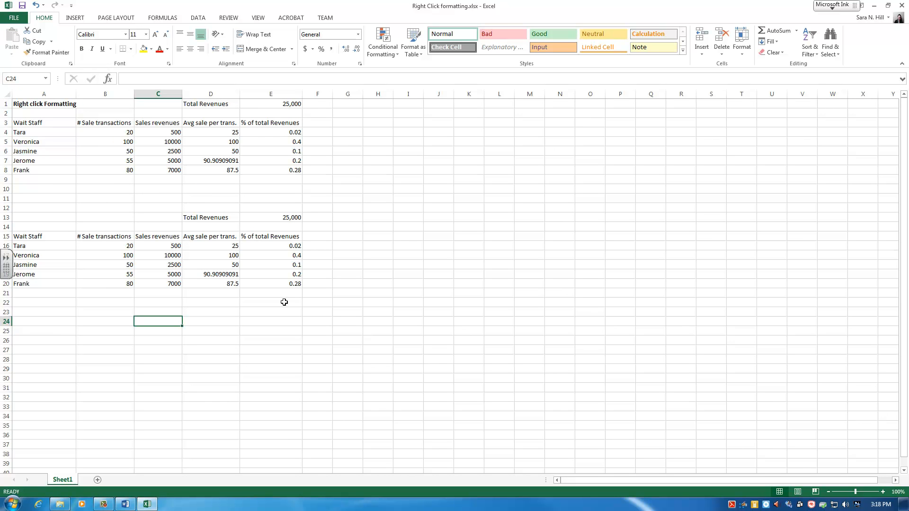
# Fill the duplicated table's header row A15:E15 with the standard dark red background through Format Cells.
pyautogui.moveTo(299, 236); pyautogui.dragTo(26, 238)
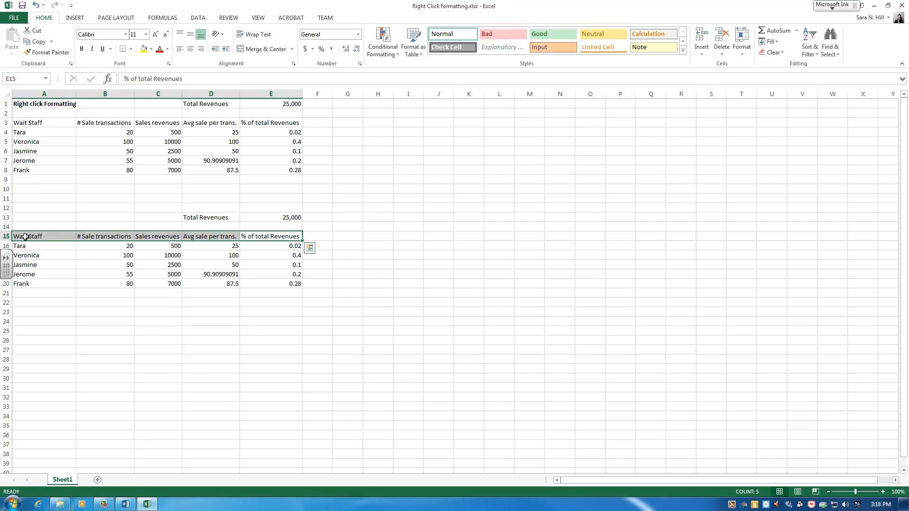
pyautogui.rightClick(197, 237)
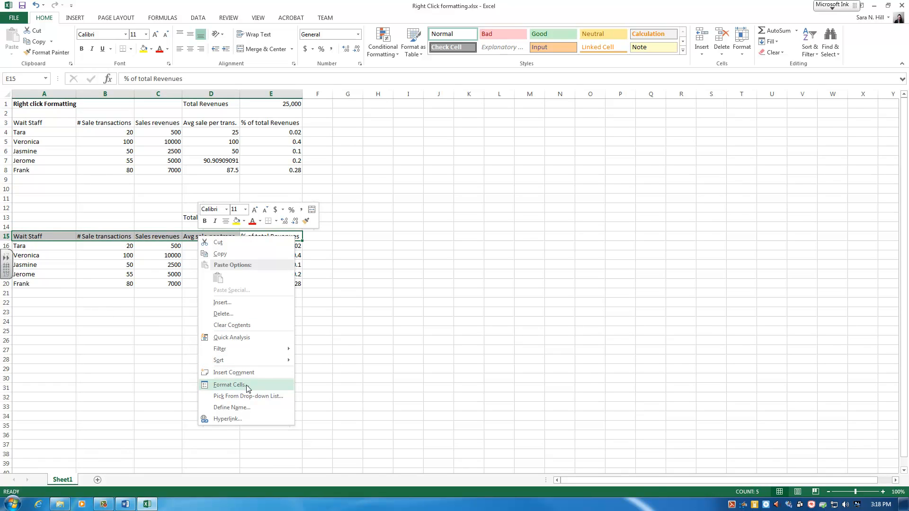
pyautogui.click(229, 385)
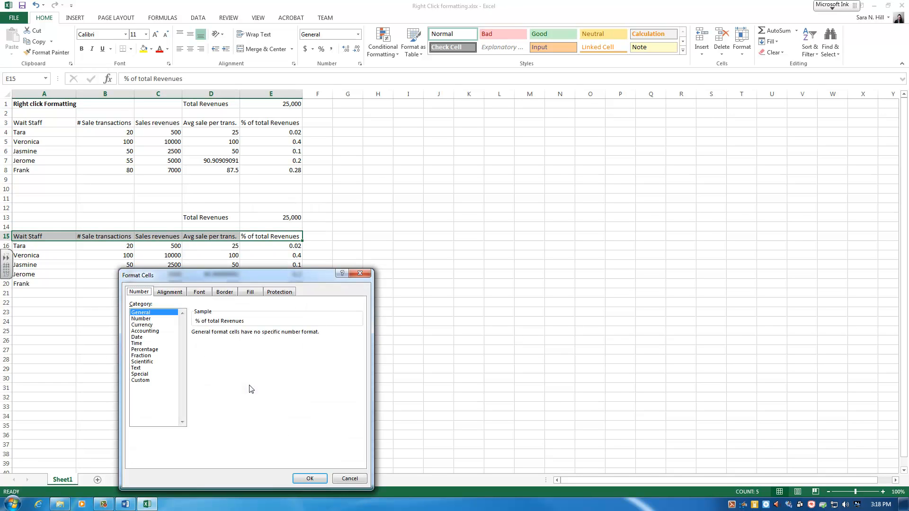
pyautogui.moveTo(249, 276); pyautogui.dragTo(480, 144)
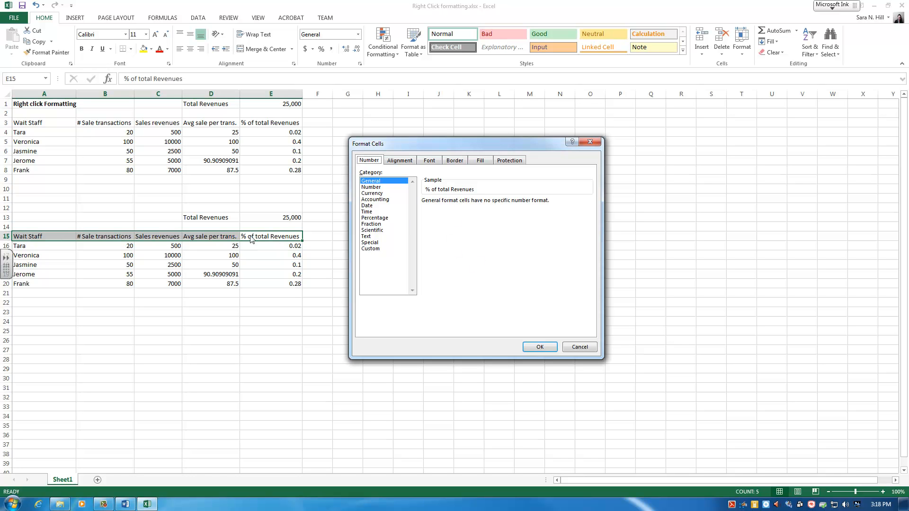
pyautogui.click(483, 163)
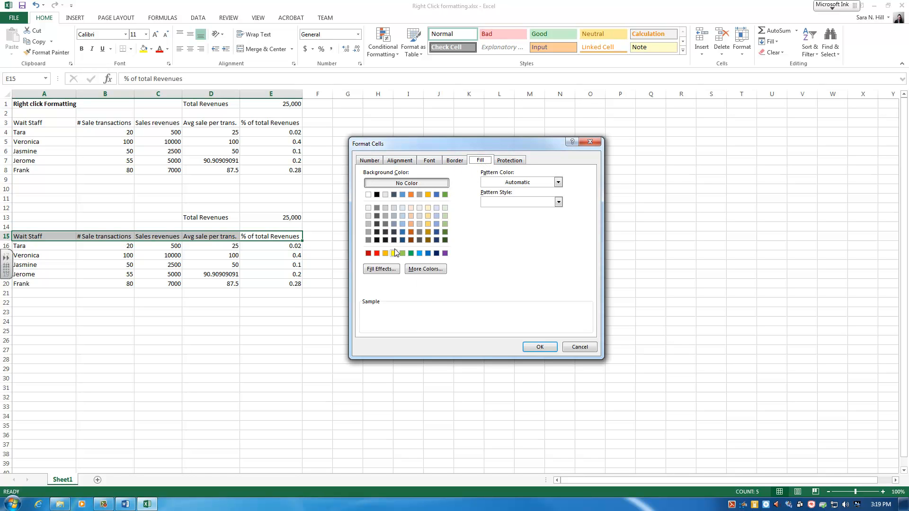
pyautogui.click(369, 254)
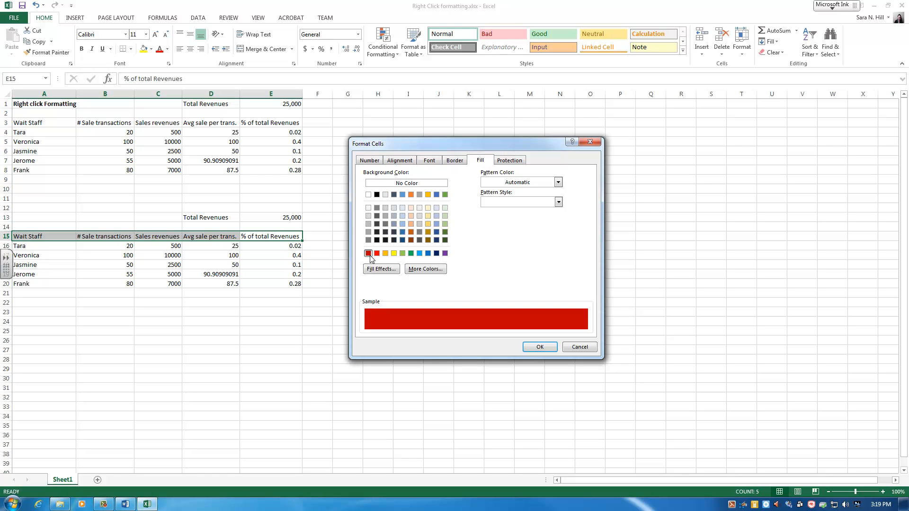
pyautogui.click(538, 346)
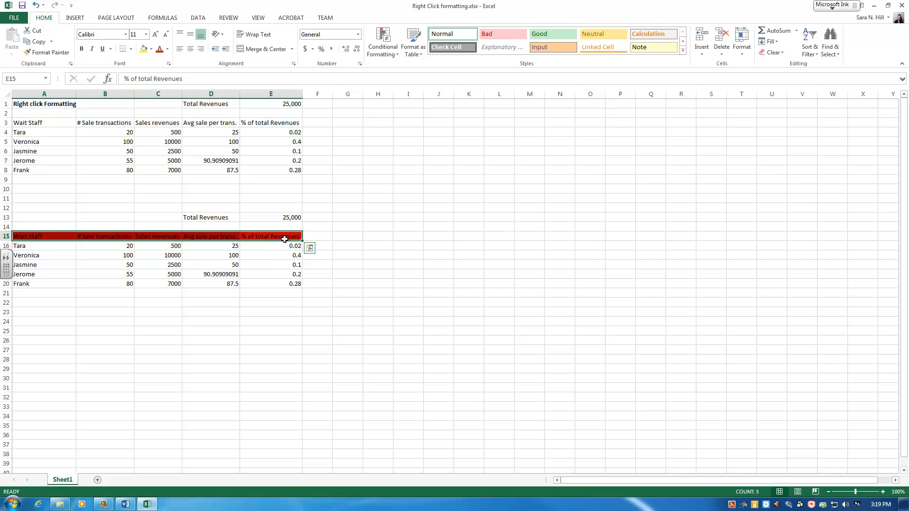
# Set the font color of the header cells A15:E15 to white through Format Cells.
pyautogui.rightClick(243, 237)
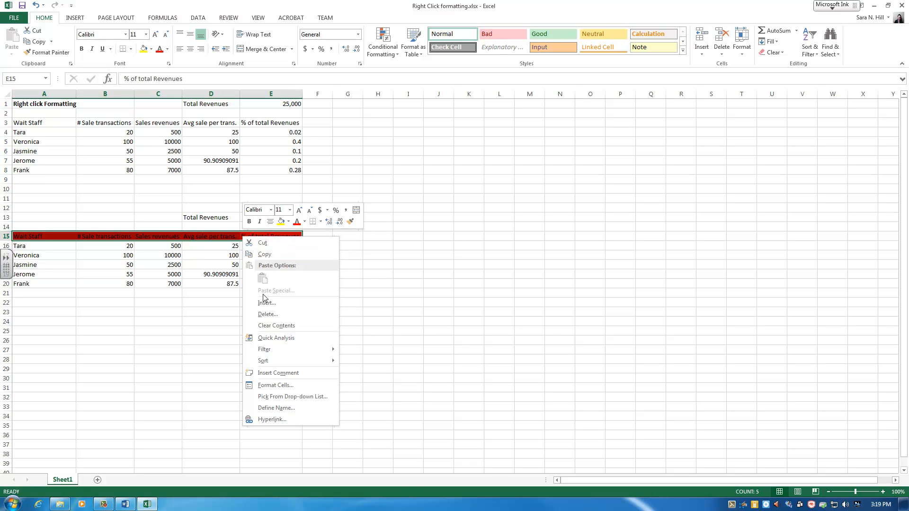
pyautogui.click(278, 384)
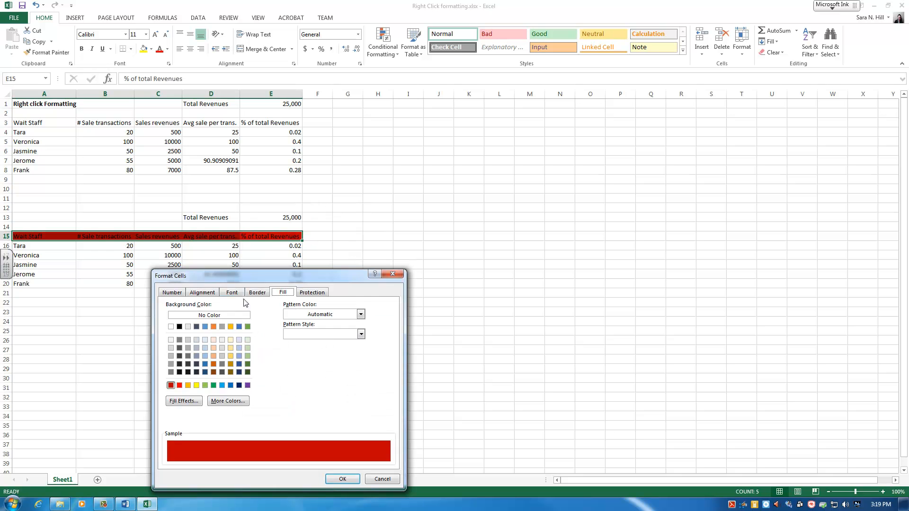
pyautogui.click(241, 293)
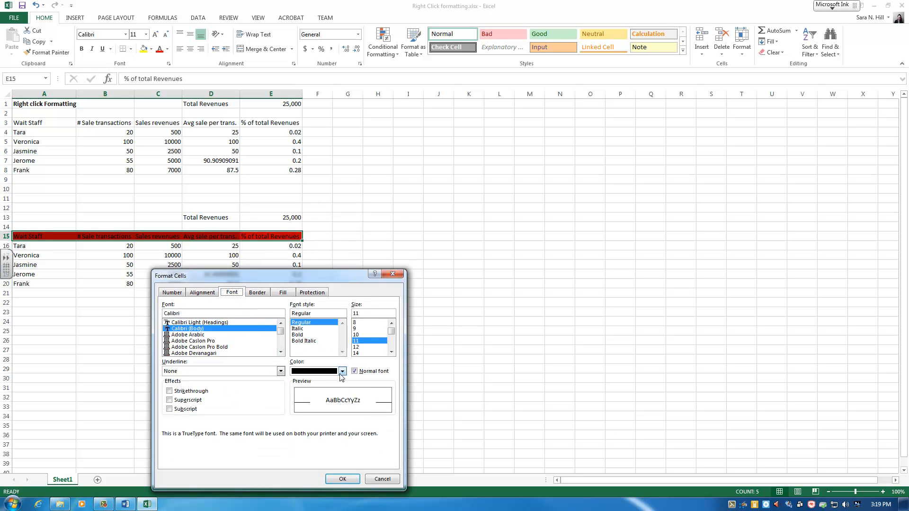
pyautogui.click(342, 372)
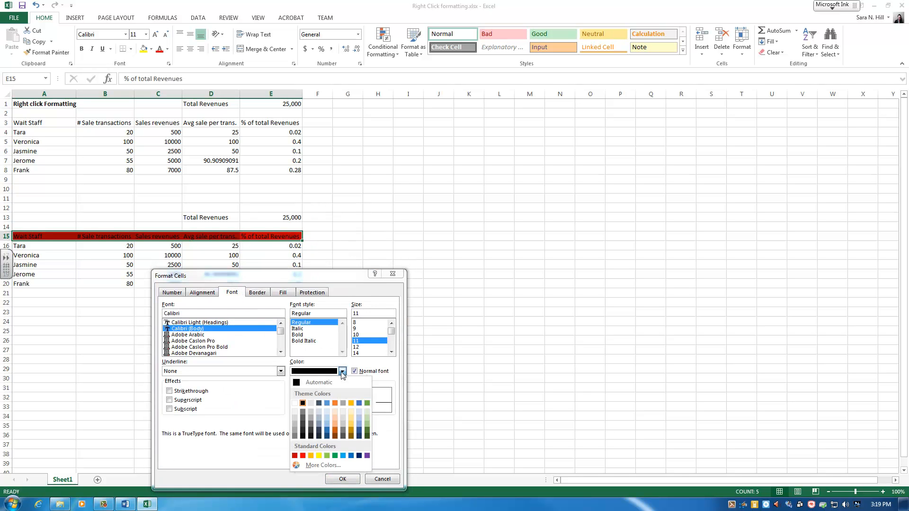
pyautogui.click(294, 404)
pyautogui.click(350, 480)
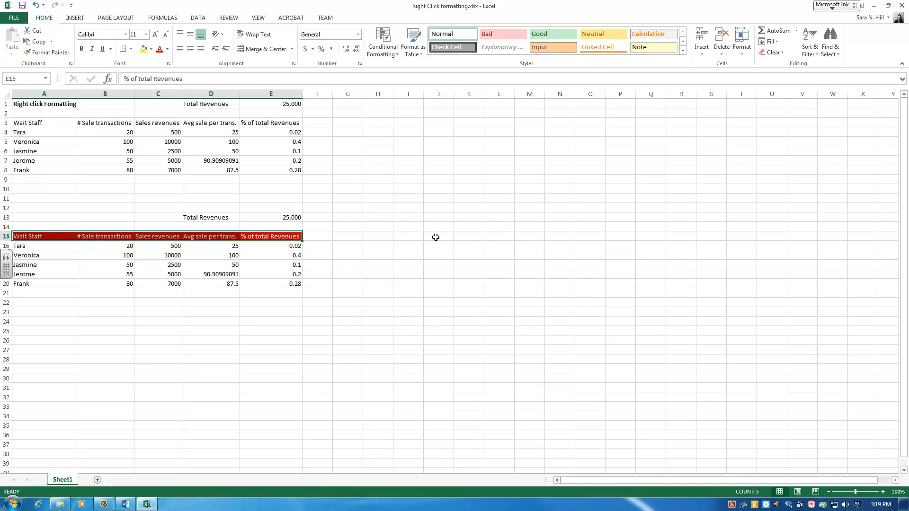
pyautogui.click(177, 264)
# Fill the wait staff name cells A16:A20 with the lightest orange theme background through Format Cells.
pyautogui.moveTo(63, 248); pyautogui.dragTo(61, 284)
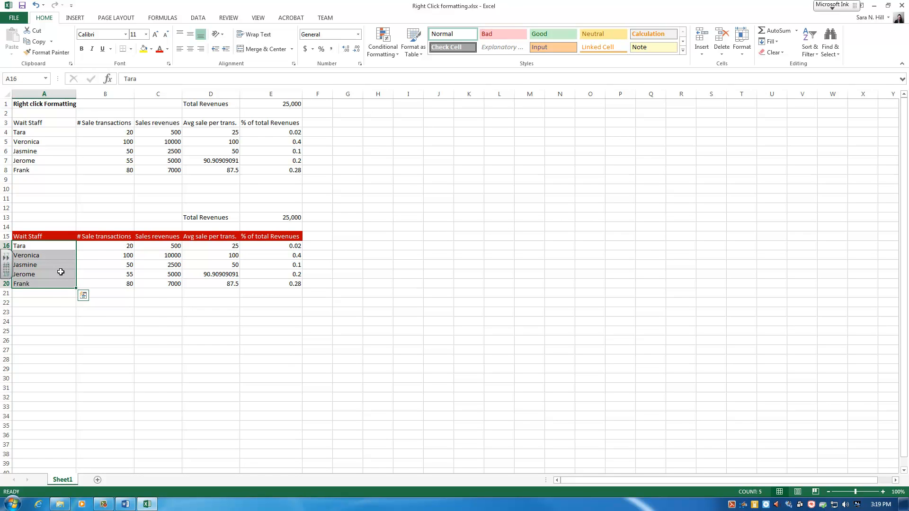
pyautogui.rightClick(61, 271)
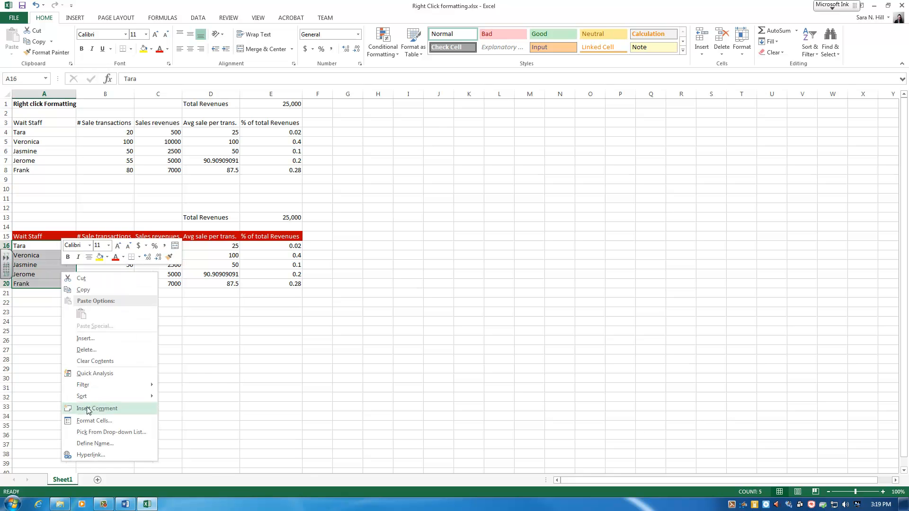
pyautogui.click(92, 421)
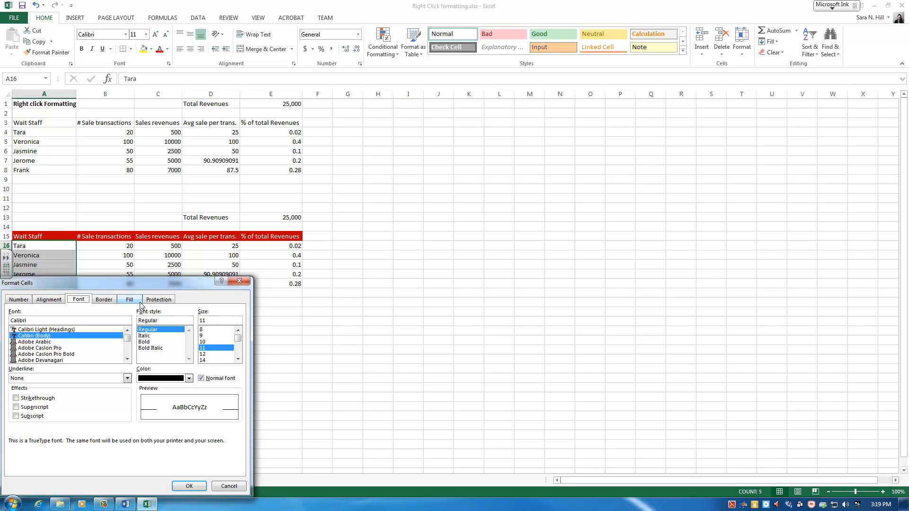
pyautogui.click(137, 302)
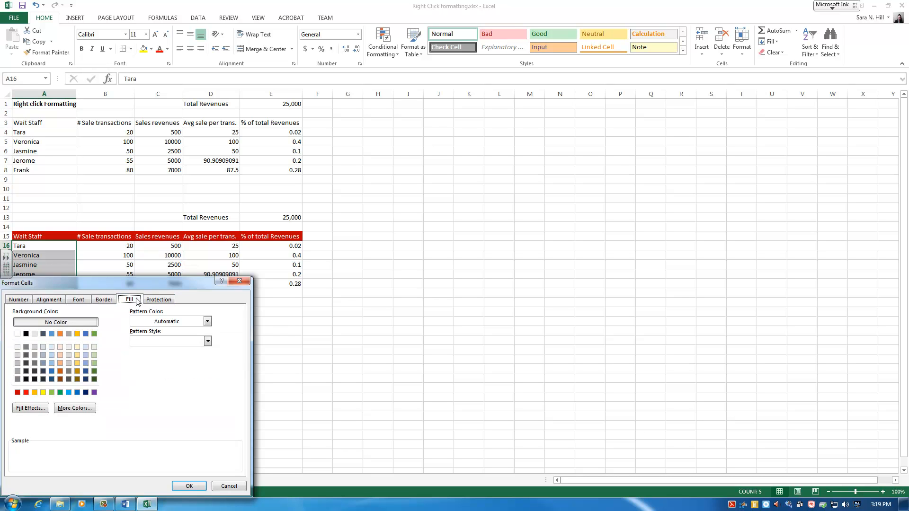
pyautogui.click(208, 322)
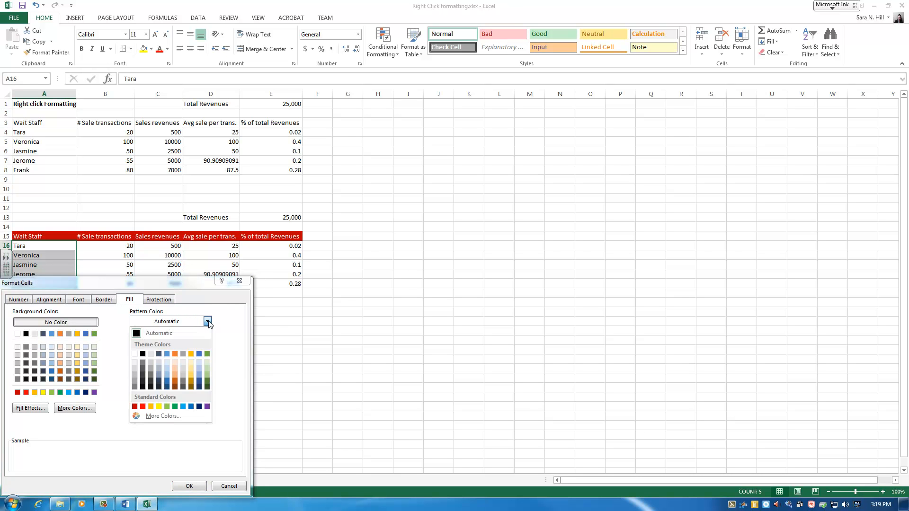
pyautogui.click(207, 322)
pyautogui.click(208, 342)
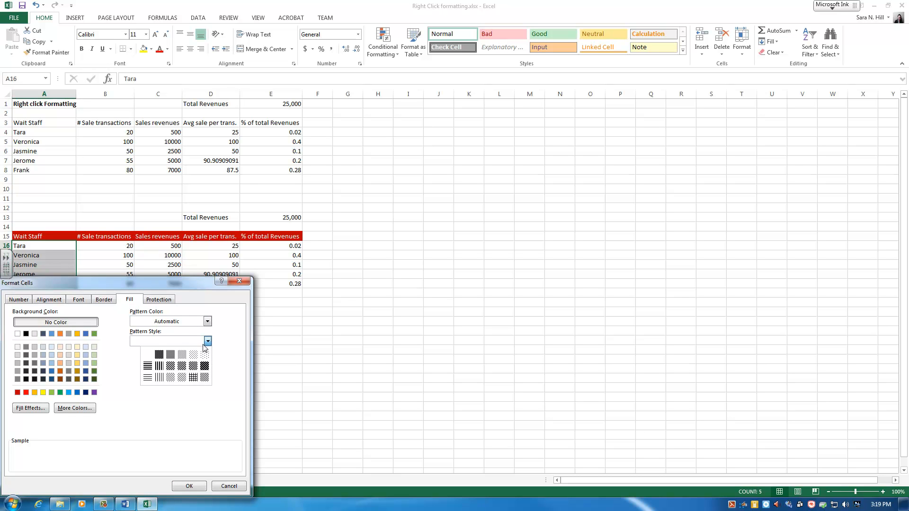
pyautogui.click(209, 323)
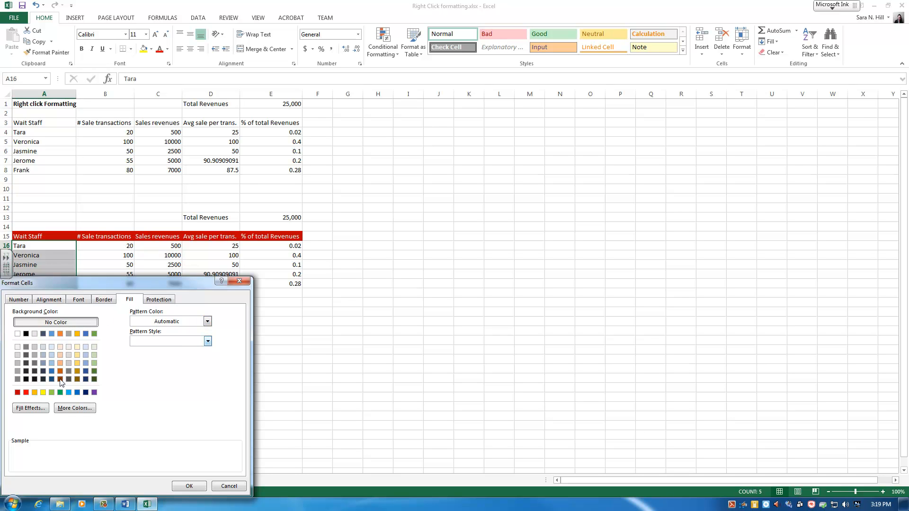
pyautogui.click(60, 347)
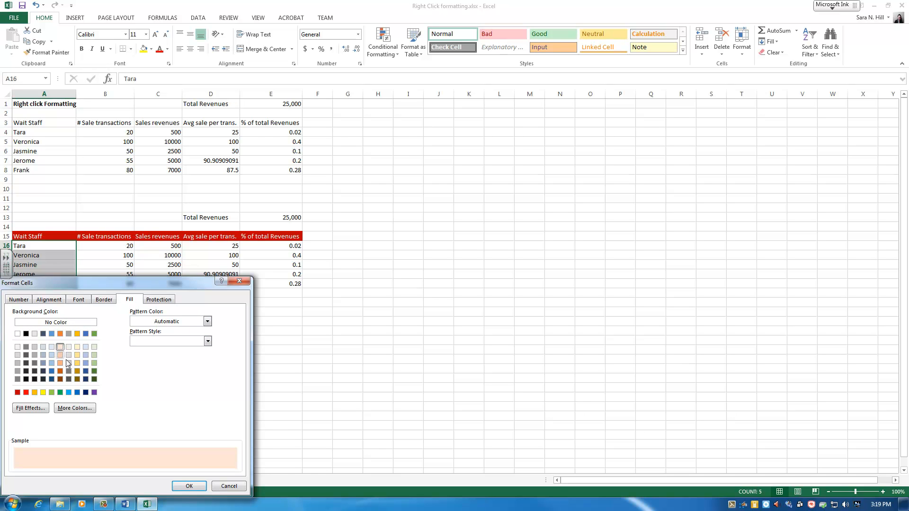
pyautogui.click(186, 487)
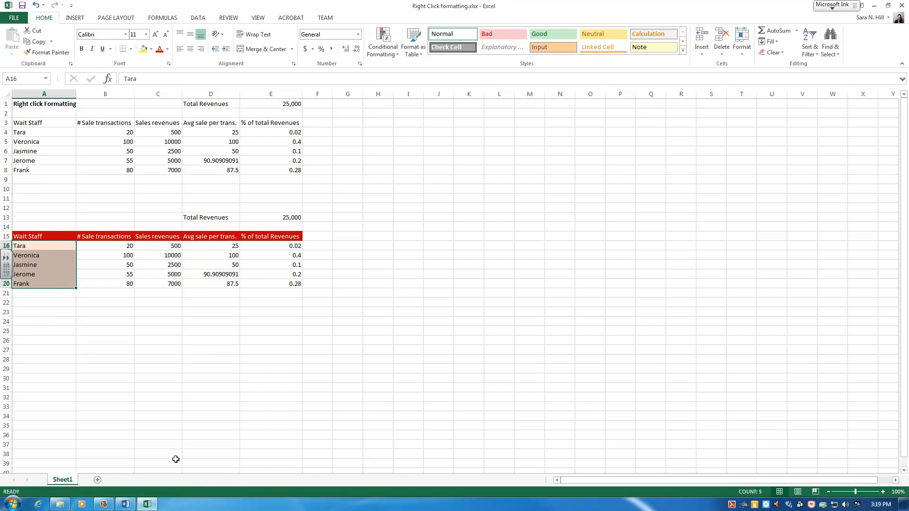
pyautogui.click(120, 349)
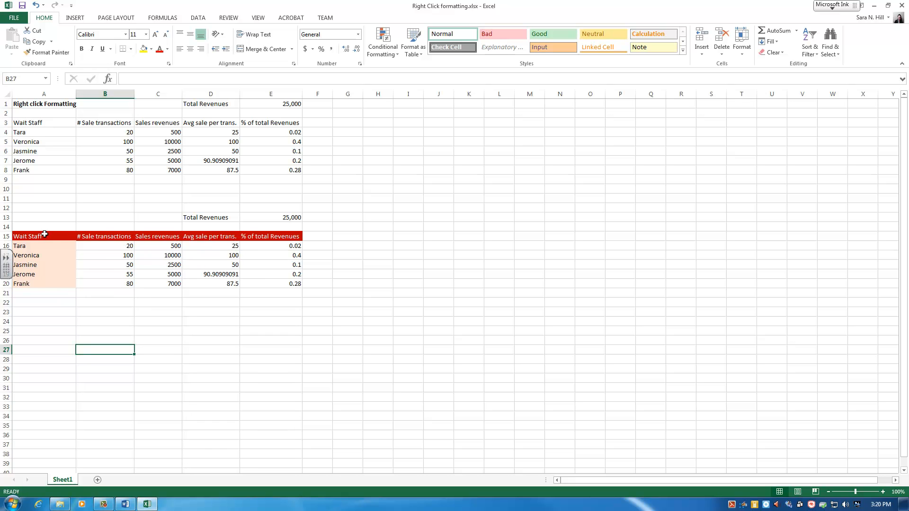
# Add a bottom border to the header cells A15:E15 through Format Cells.
pyautogui.moveTo(28, 238); pyautogui.dragTo(260, 240)
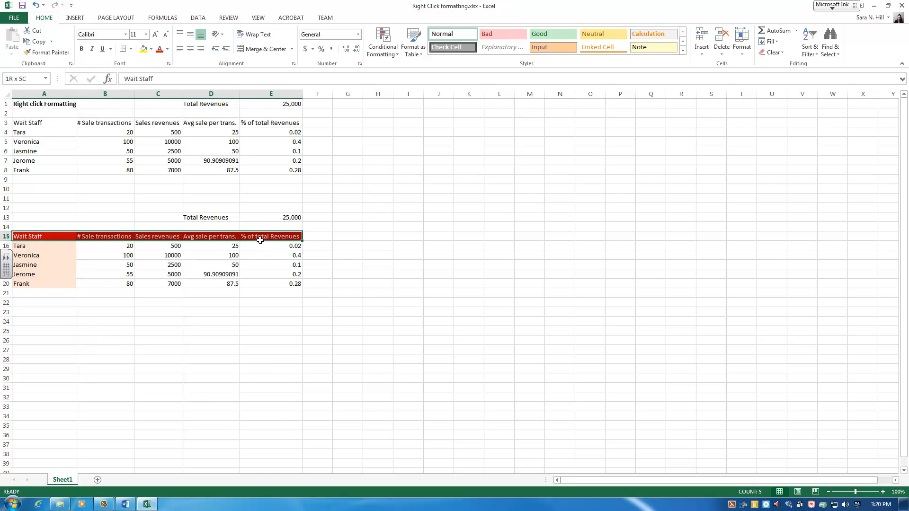
pyautogui.rightClick(260, 240)
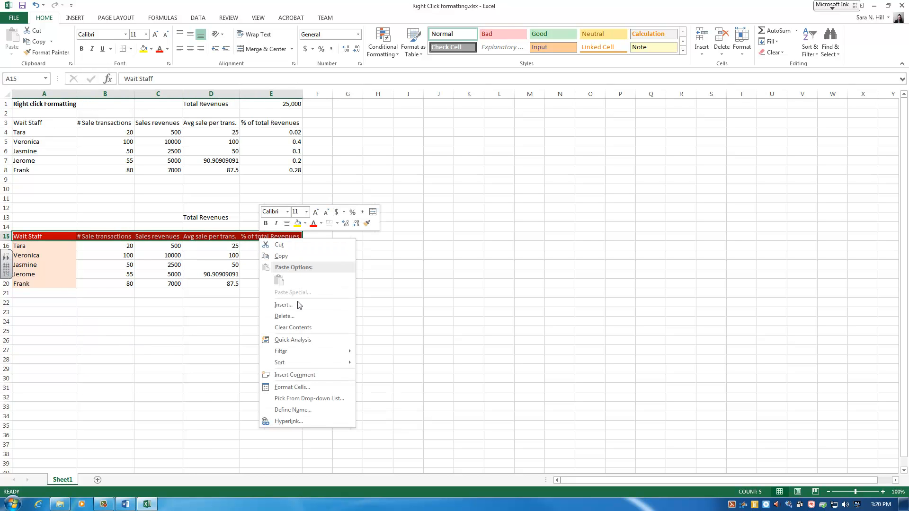
pyautogui.click(295, 388)
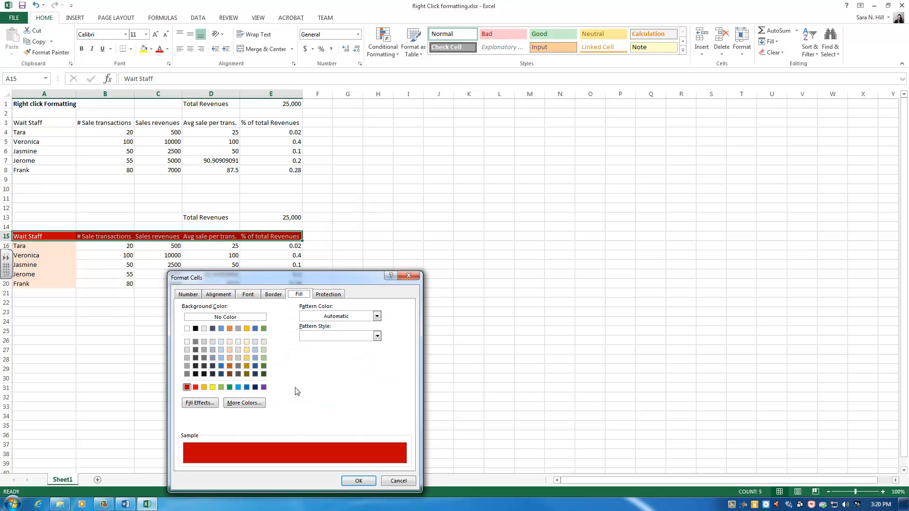
pyautogui.click(274, 295)
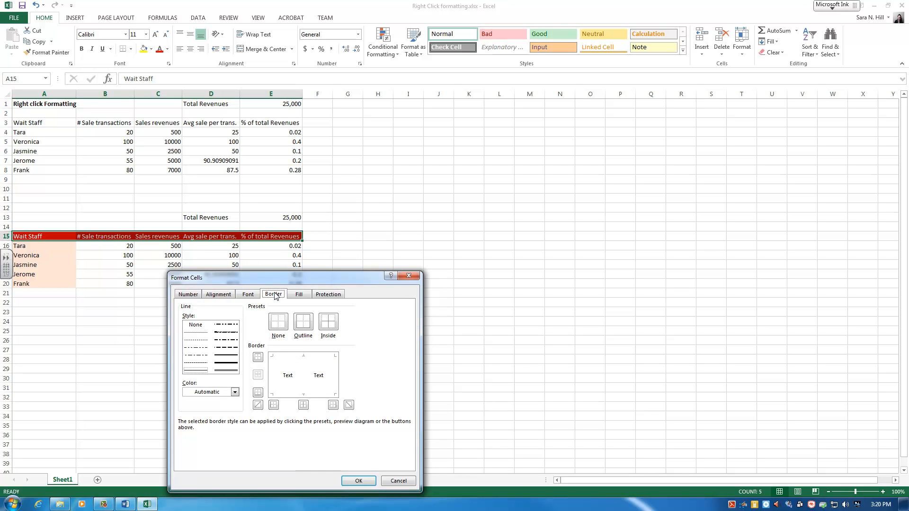
pyautogui.click(259, 394)
pyautogui.click(359, 482)
pyautogui.click(274, 379)
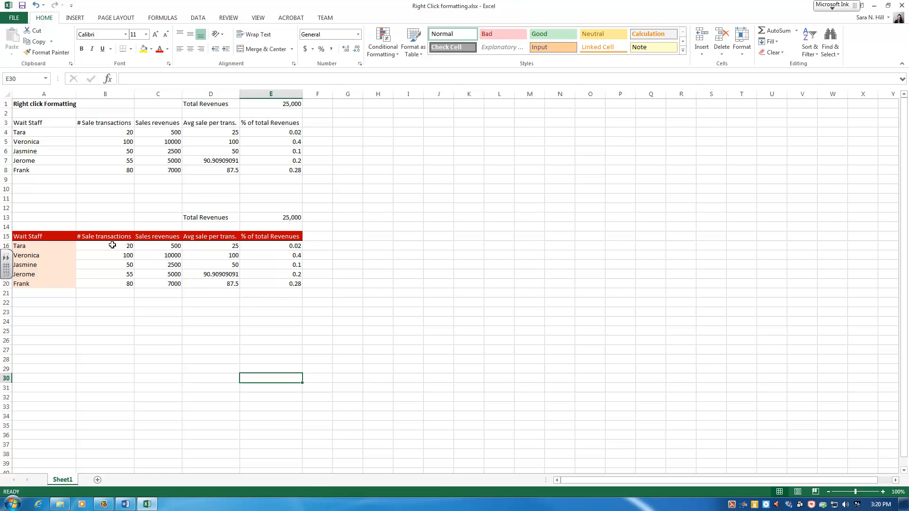
# Keep the General number format for the # Sale transactions values B16:B20 and center them horizontally.
pyautogui.moveTo(112, 244); pyautogui.dragTo(110, 282)
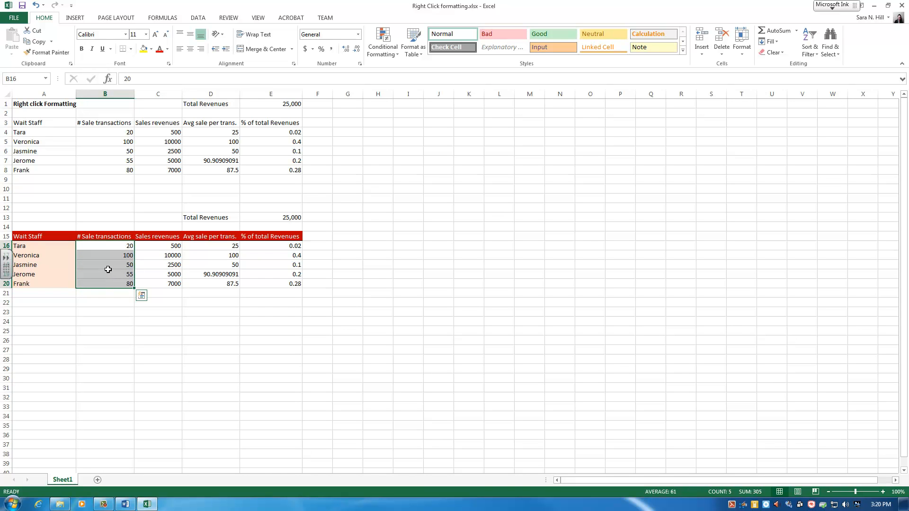
pyautogui.rightClick(107, 269)
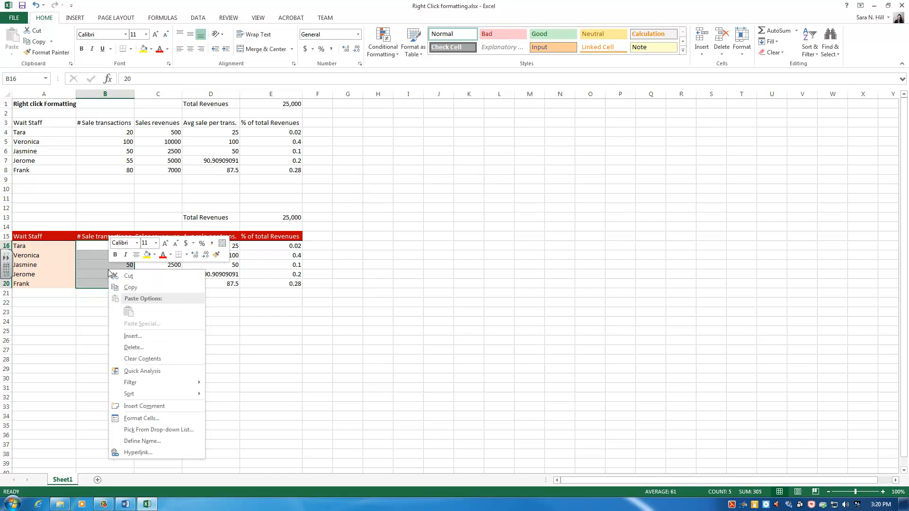
pyautogui.click(159, 424)
pyautogui.click(60, 304)
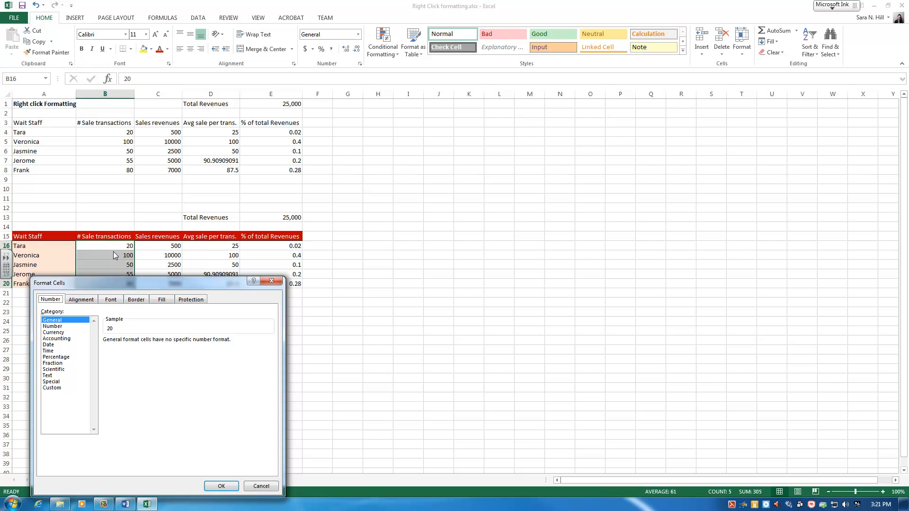
pyautogui.click(232, 487)
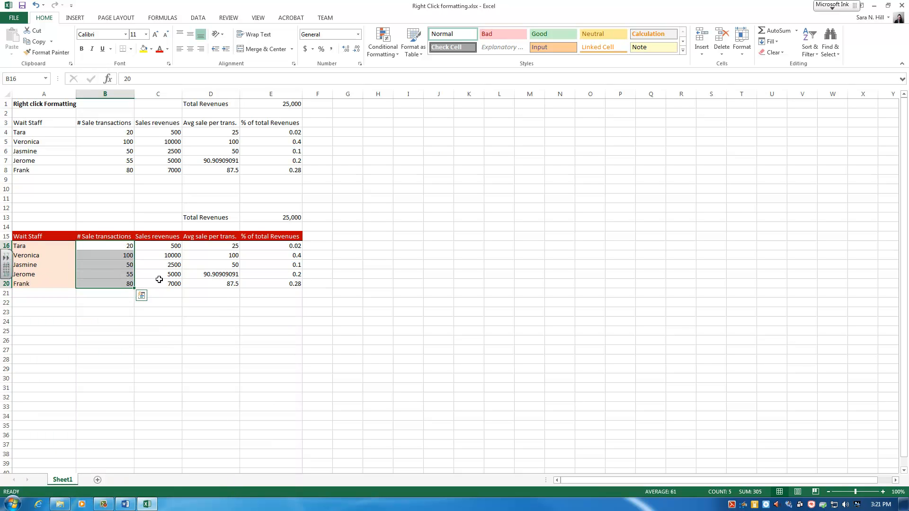
pyautogui.click(189, 50)
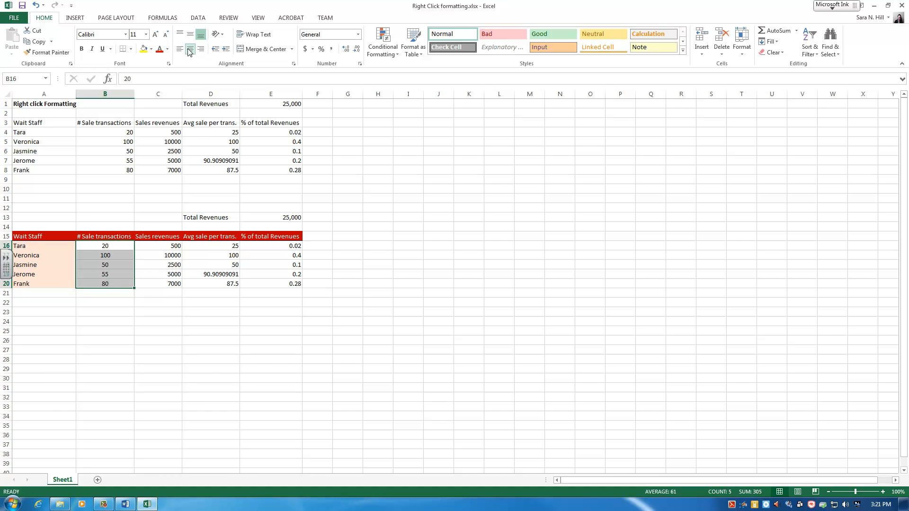
pyautogui.click(173, 333)
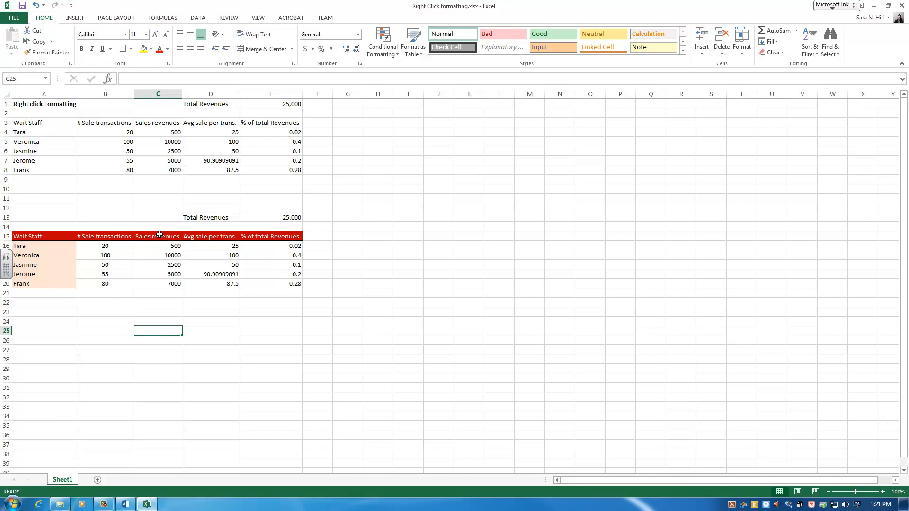
# Format the Sales revenues values C16:C20 as Currency with the $ symbol and 0 decimal places through Format Cells.
pyautogui.moveTo(164, 244); pyautogui.dragTo(166, 284)
pyautogui.rightClick(166, 267)
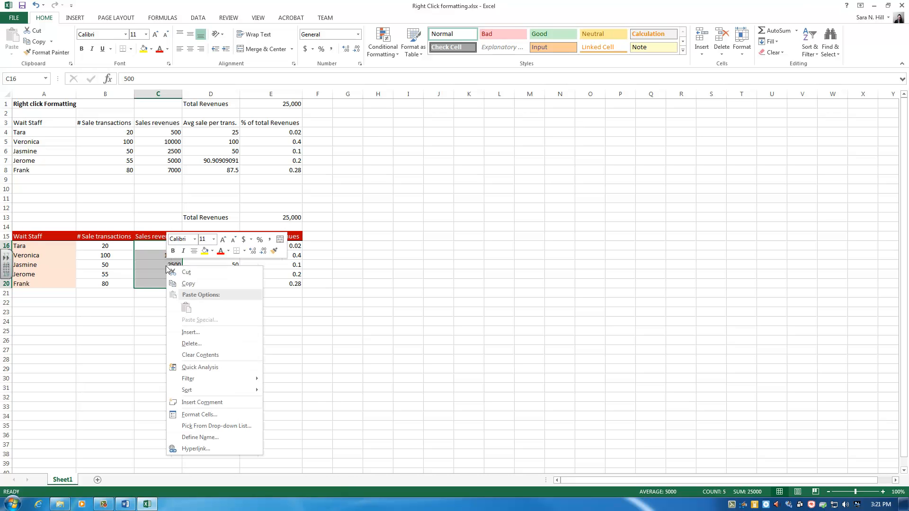
pyautogui.click(214, 417)
pyautogui.moveTo(198, 283); pyautogui.dragTo(441, 156)
pyautogui.click(349, 208)
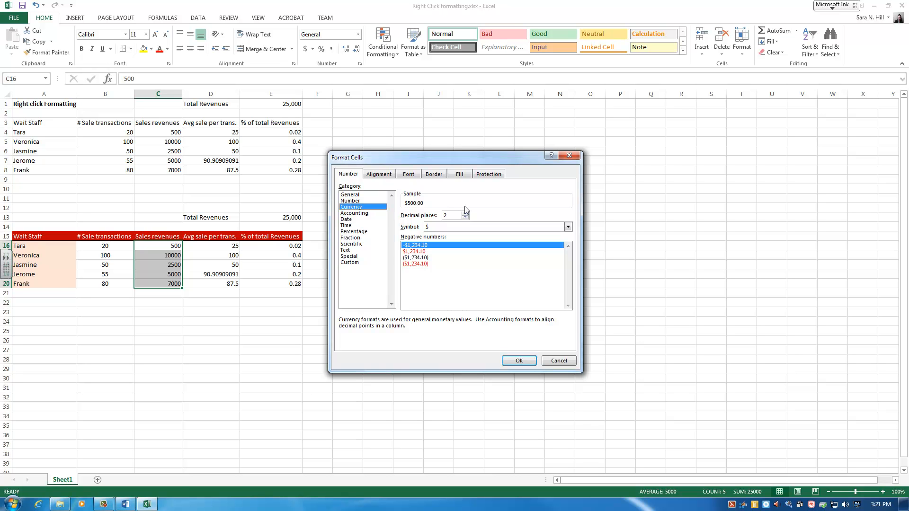
pyautogui.click(466, 219)
pyautogui.click(466, 218)
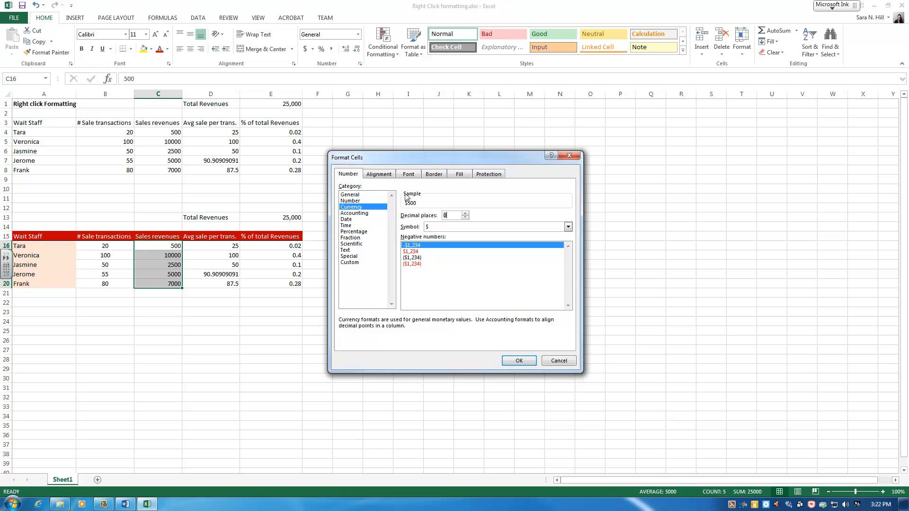
pyautogui.click(519, 361)
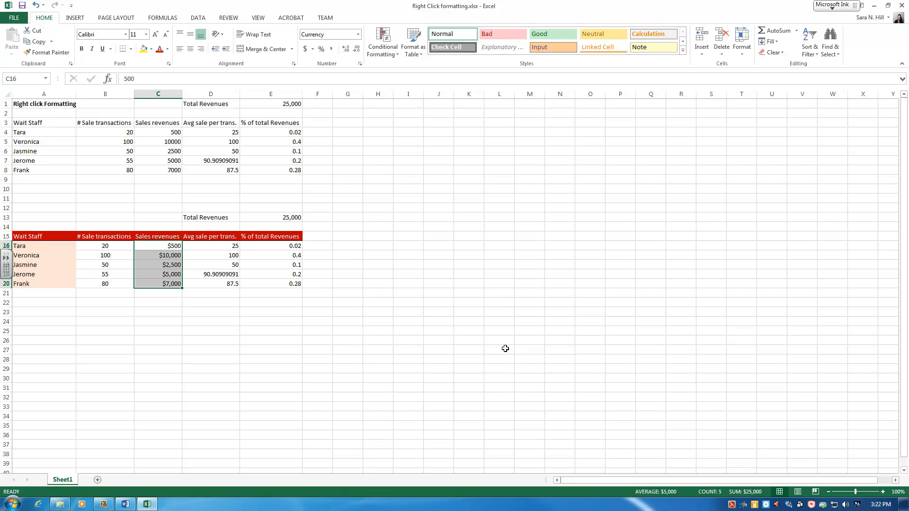
pyautogui.click(162, 300)
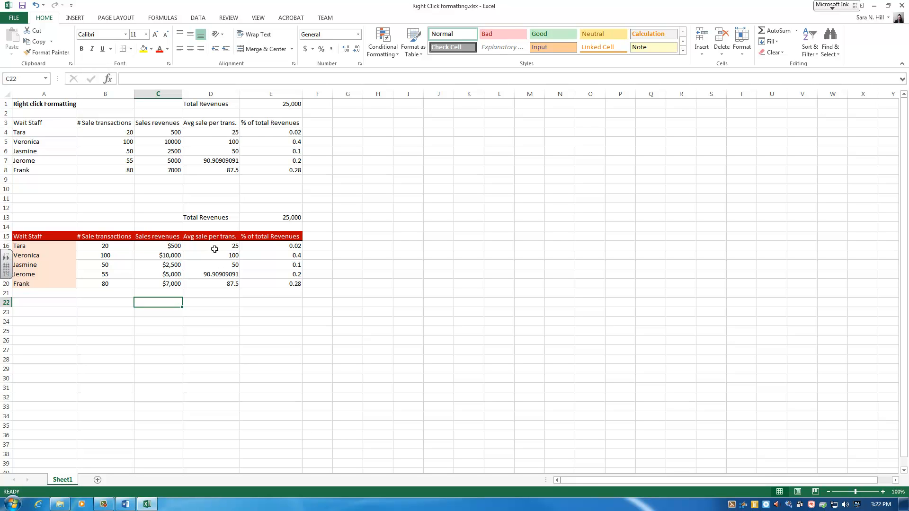
# Choose the Currency number category for the Avg sale per trans. values D16:D20 in Format Cells.
pyautogui.moveTo(214, 248); pyautogui.dragTo(219, 284)
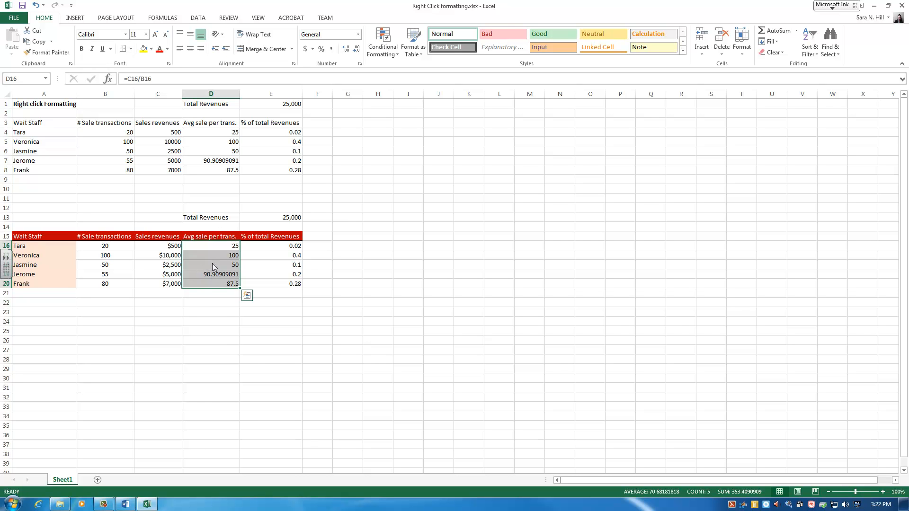
pyautogui.rightClick(212, 263)
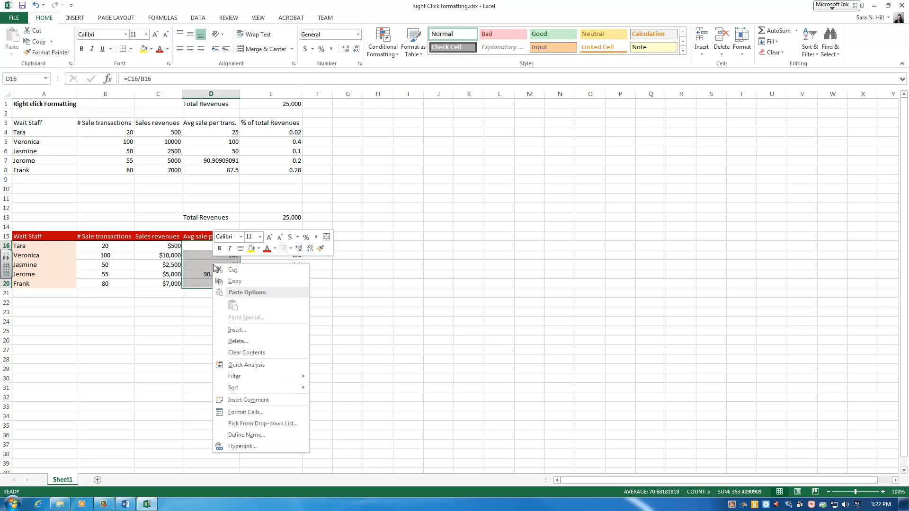
pyautogui.click(259, 411)
pyautogui.moveTo(252, 283); pyautogui.dragTo(426, 157)
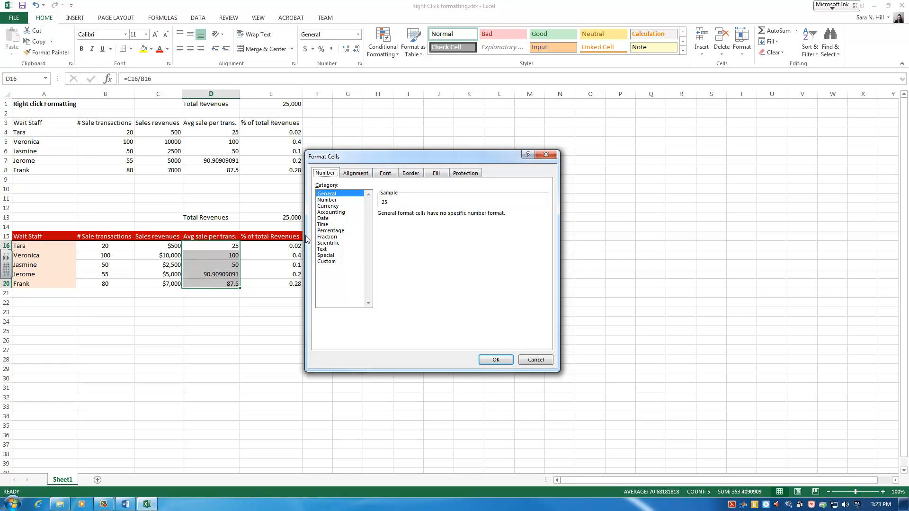
pyautogui.click(335, 207)
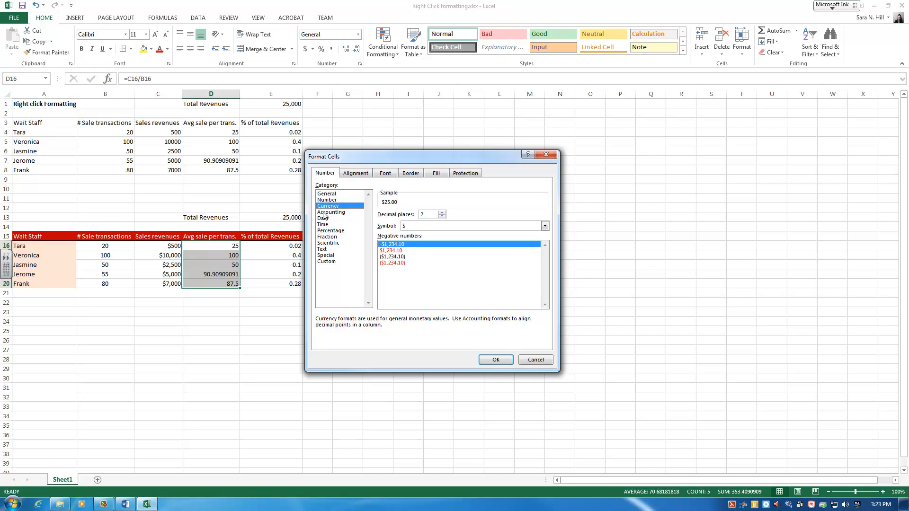
# Try different numbers of decimal places for the currency format, up to 6, and return to 2.
pyautogui.click(442, 212)
pyautogui.click(443, 213)
pyautogui.click(442, 212)
pyautogui.click(442, 213)
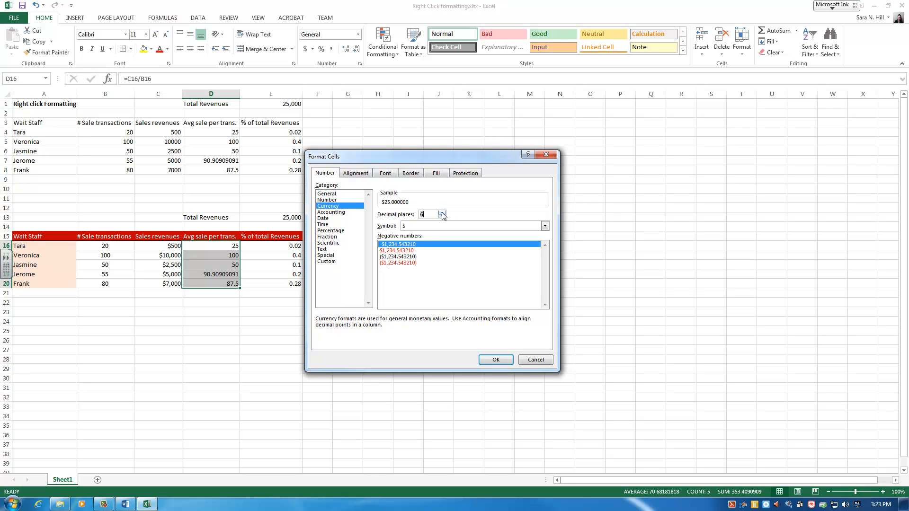
pyautogui.click(442, 217)
pyautogui.click(442, 217)
pyautogui.click(443, 217)
pyautogui.click(442, 217)
pyautogui.click(442, 217)
pyautogui.click(443, 216)
pyautogui.click(442, 213)
pyautogui.click(443, 212)
# Apply the Currency format with 2 decimal places to D16:D20 and check individual formatted cells.
pyautogui.click(496, 361)
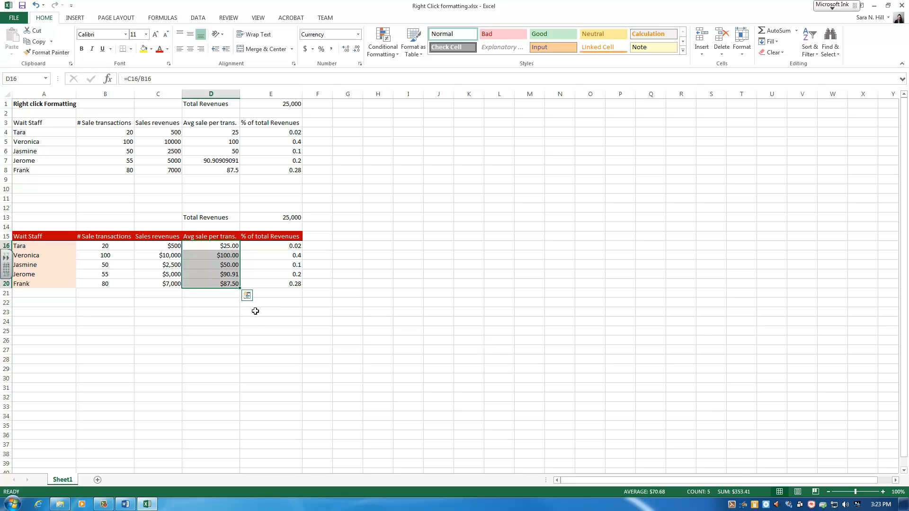
pyautogui.click(247, 340)
pyautogui.click(199, 246)
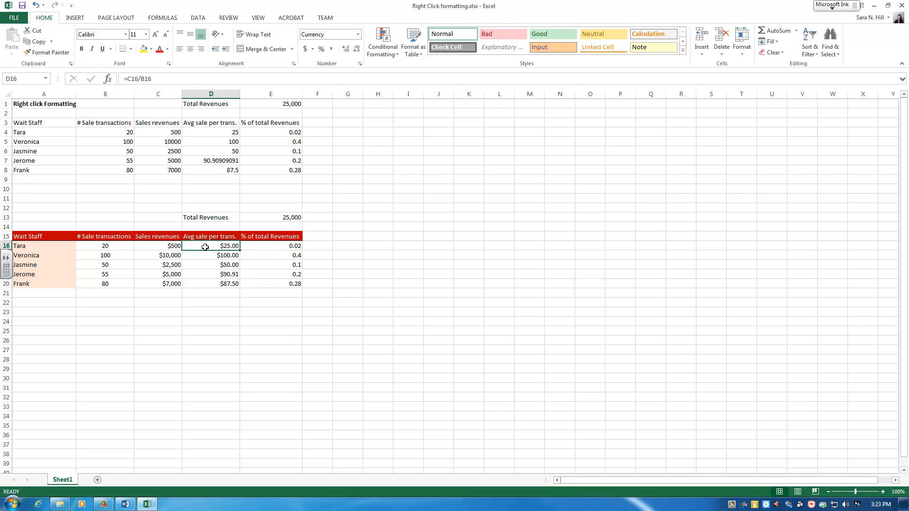
pyautogui.click(235, 256)
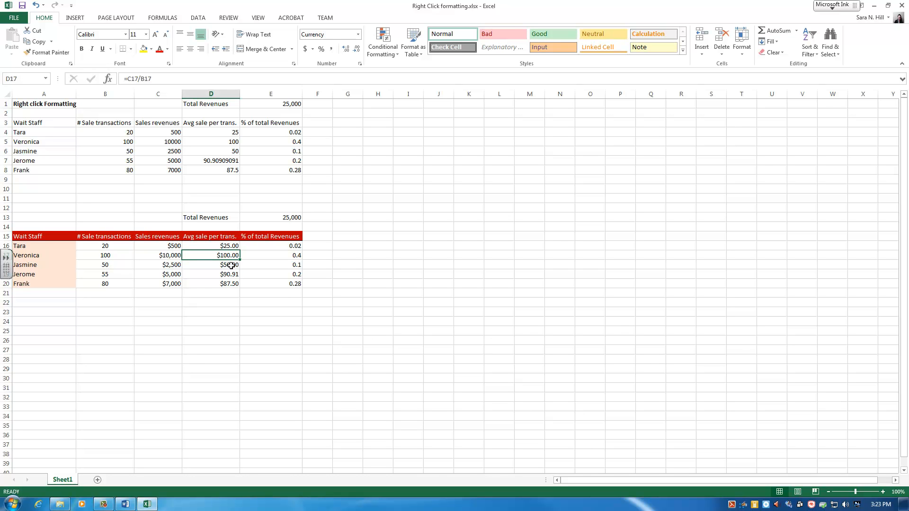
pyautogui.click(298, 274)
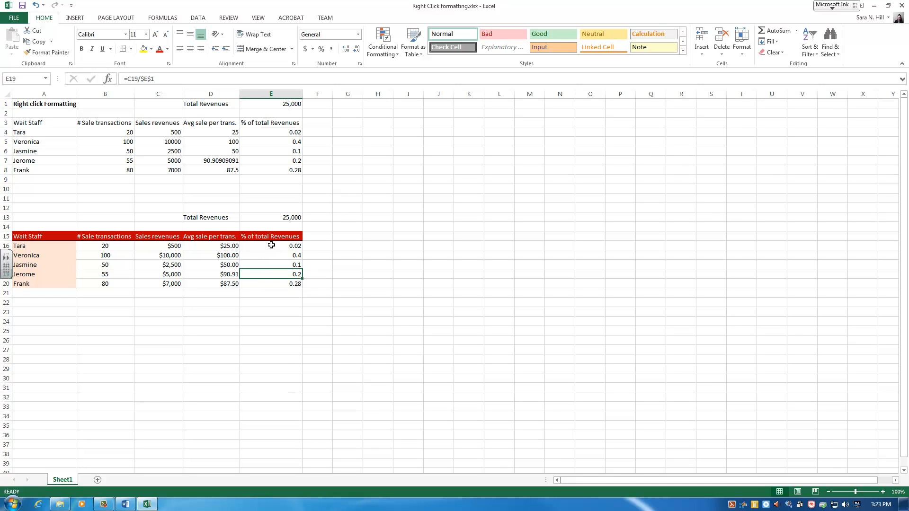
# Format the % of total Revenues values E16:E20 as Percentage with 0 decimal places through Format Cells.
pyautogui.moveTo(272, 244); pyautogui.dragTo(272, 280)
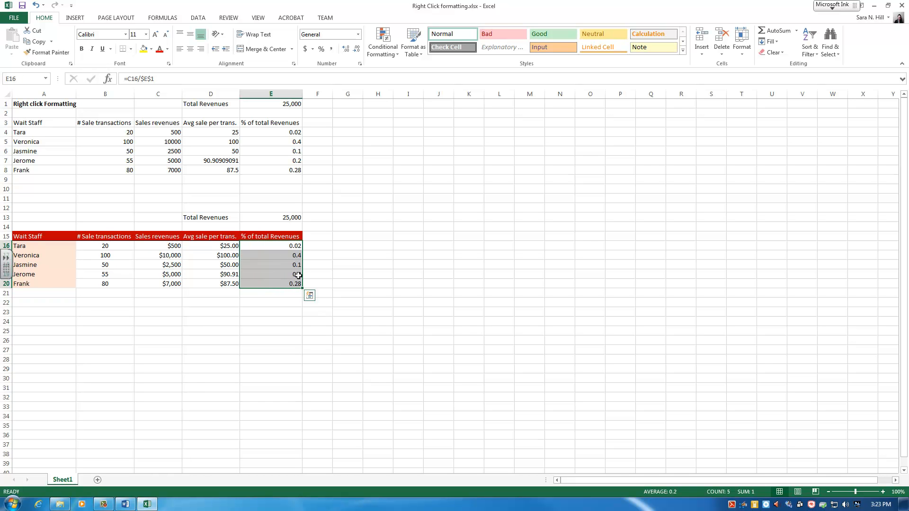
pyautogui.rightClick(277, 263)
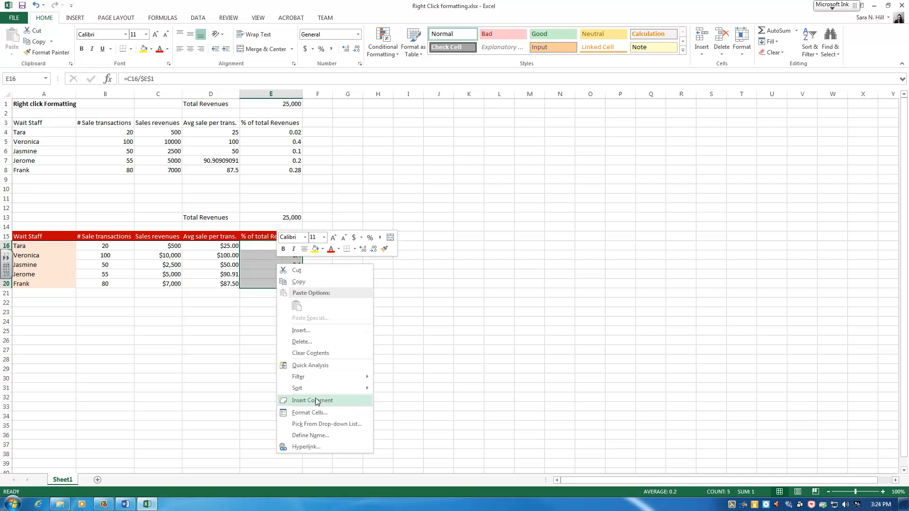
pyautogui.click(319, 413)
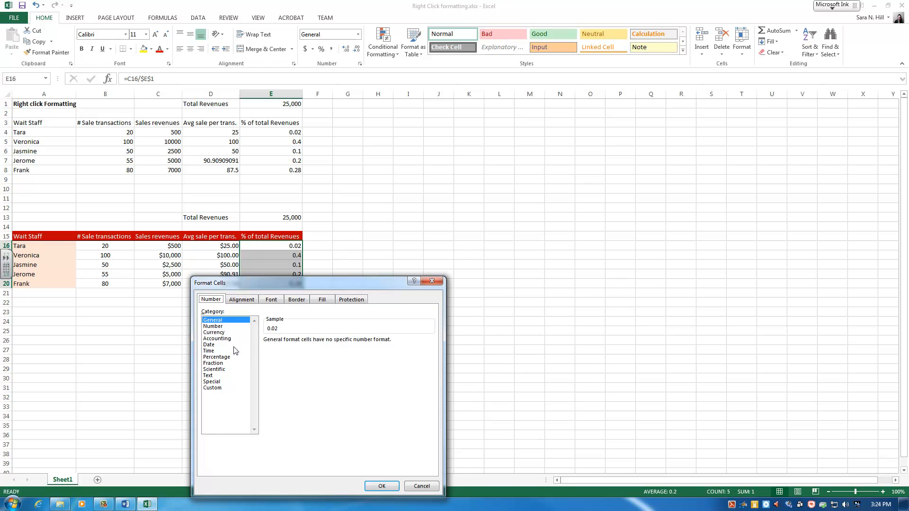
pyautogui.click(220, 358)
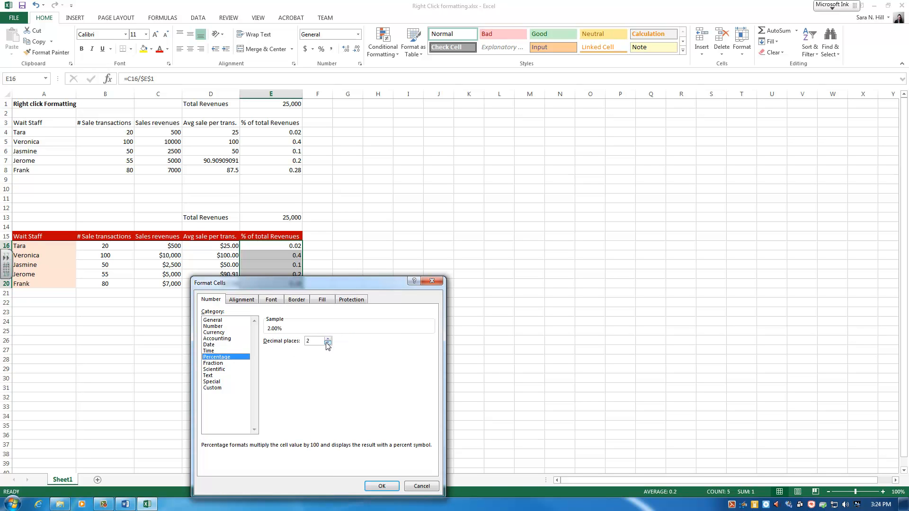
pyautogui.moveTo(355, 284); pyautogui.dragTo(467, 198)
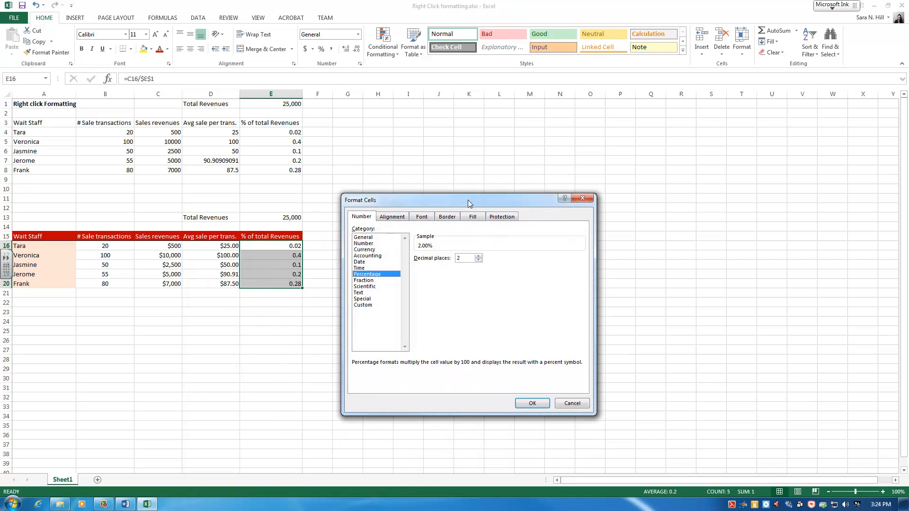
pyautogui.click(480, 256)
pyautogui.click(479, 256)
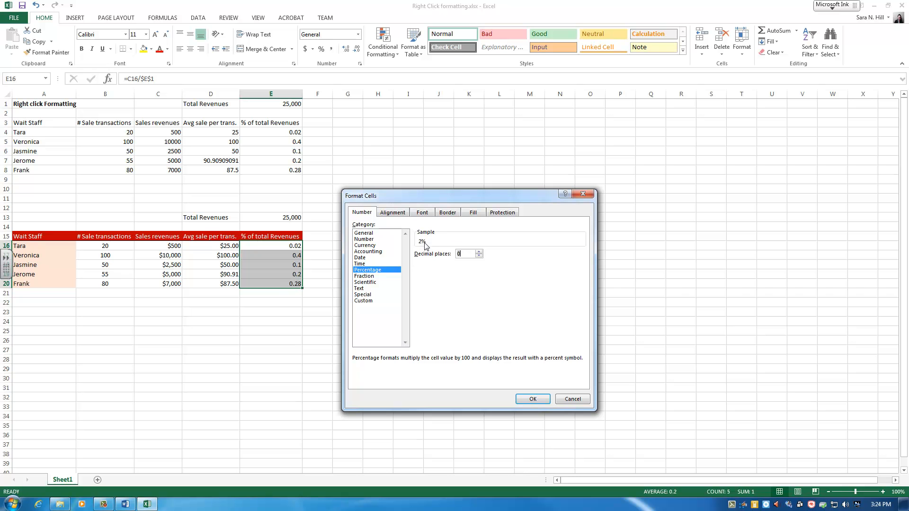
pyautogui.click(531, 399)
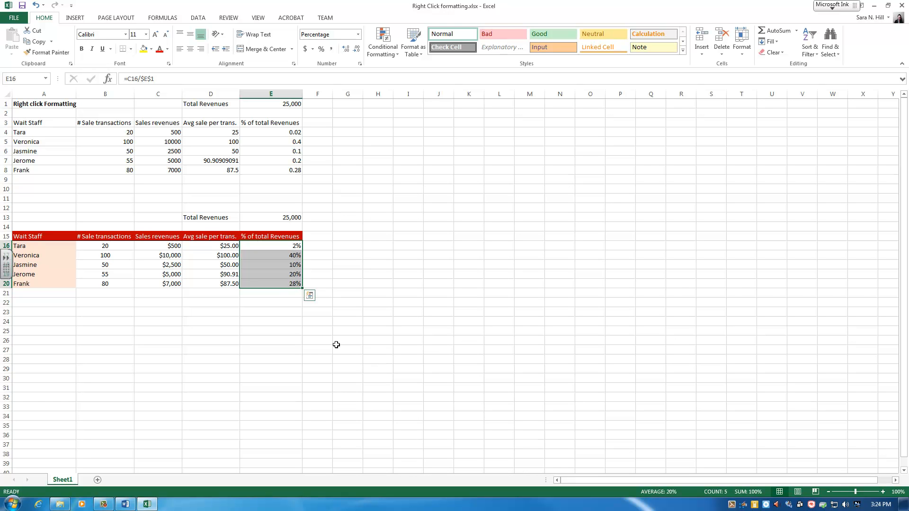
pyautogui.click(295, 324)
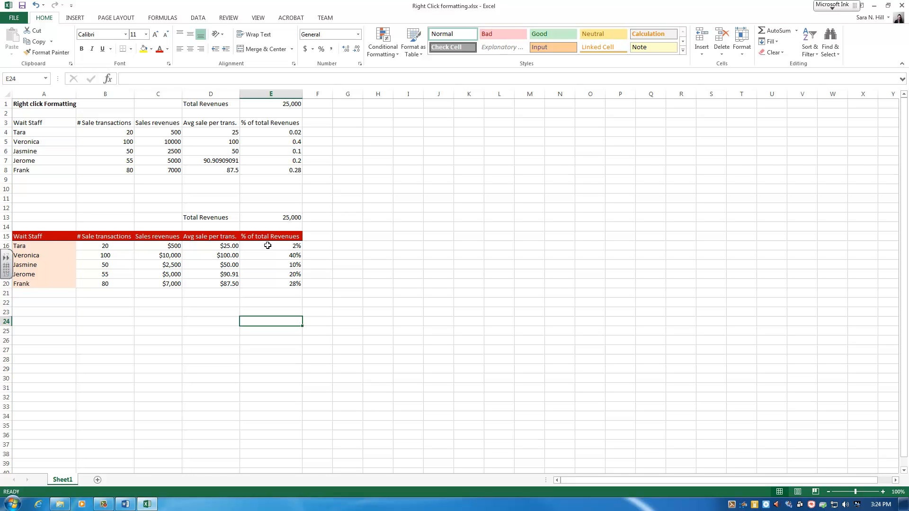
pyautogui.click(254, 256)
pyautogui.moveTo(92, 256); pyautogui.dragTo(258, 257)
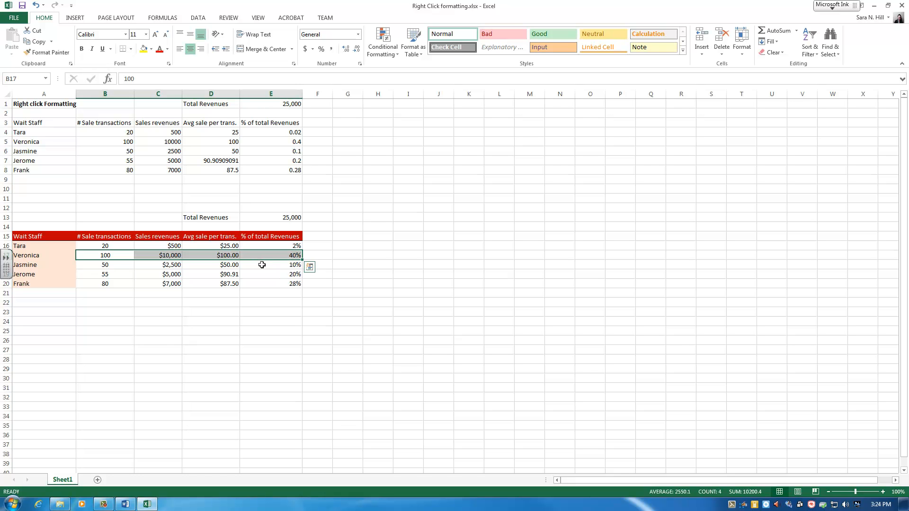
pyautogui.click(261, 266)
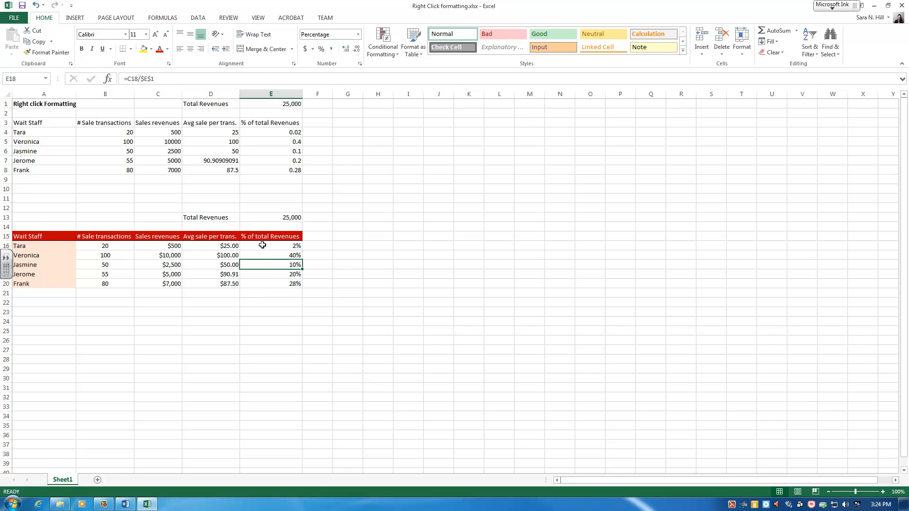
# Format the duplicated table's Total Revenues value in E13 as Currency with 0 decimal places through Format Cells.
pyautogui.click(268, 220)
pyautogui.rightClick(268, 219)
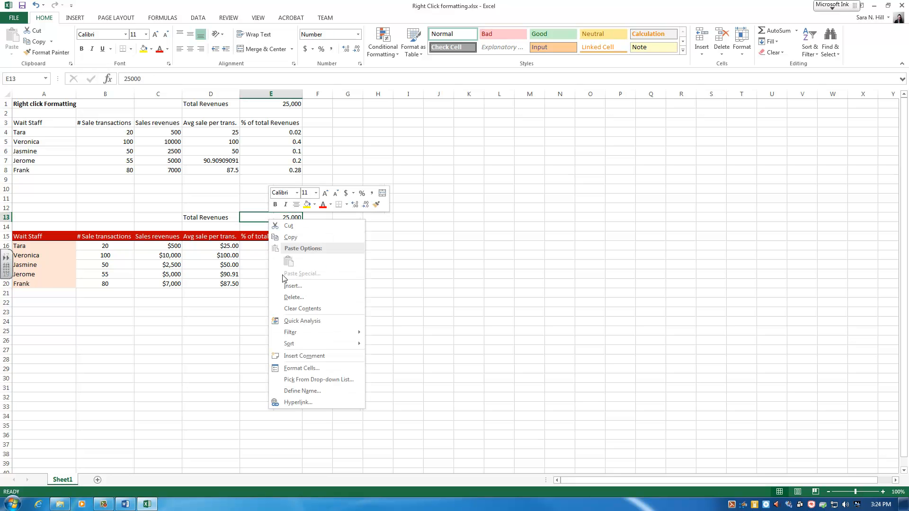
pyautogui.click(306, 369)
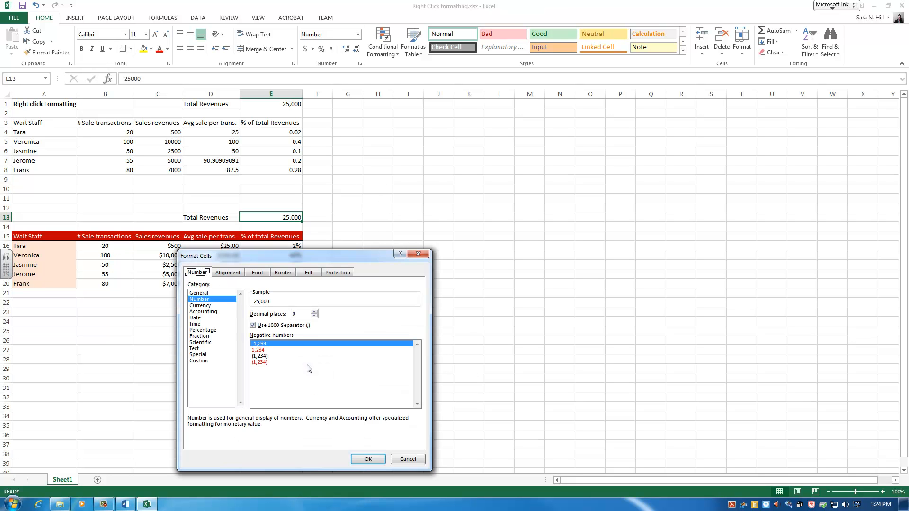
pyautogui.click(201, 306)
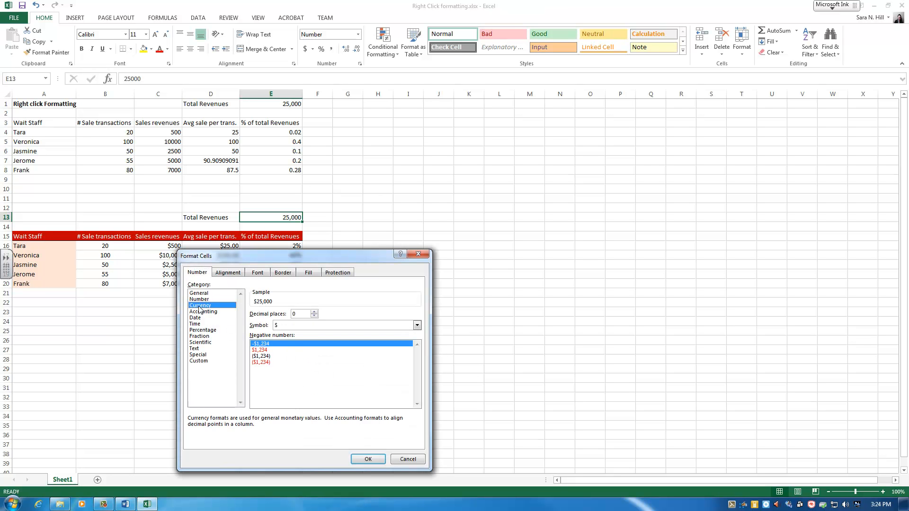
pyautogui.click(368, 459)
pyautogui.click(344, 341)
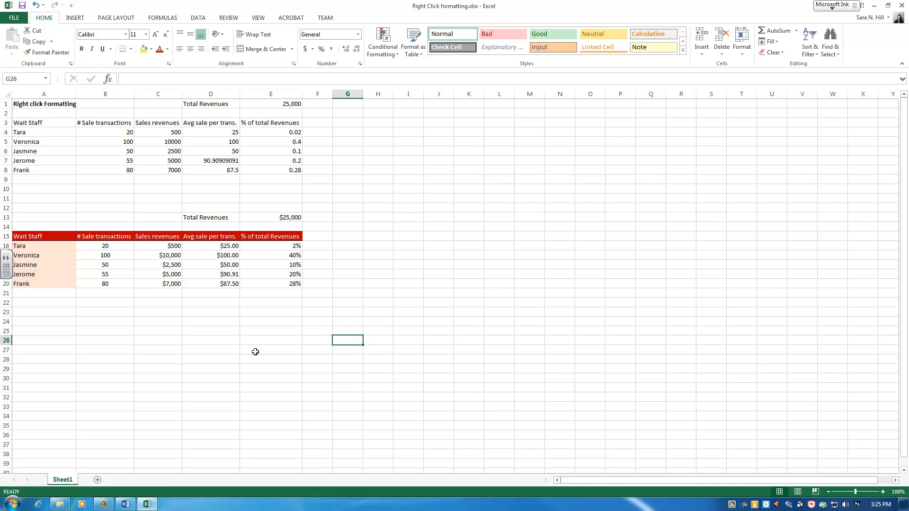